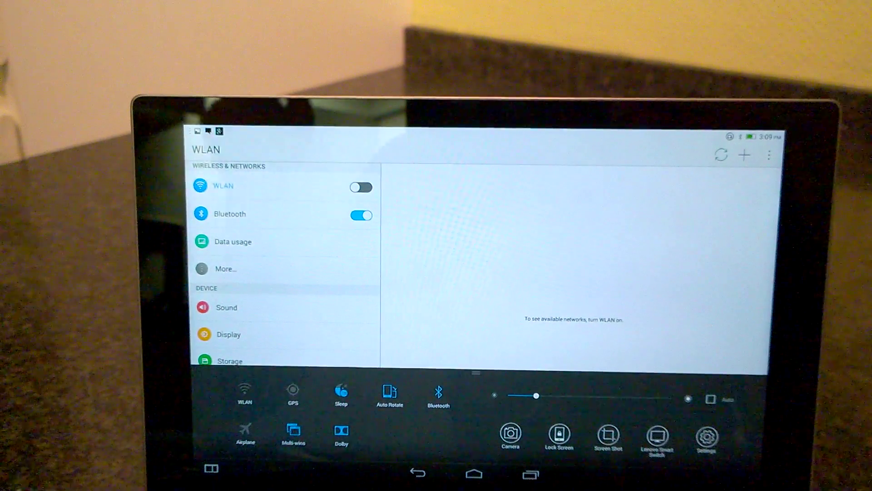
# Step: Go to the home screen, then reopen Settings on the WLAN page
pyautogui.click(473, 473)
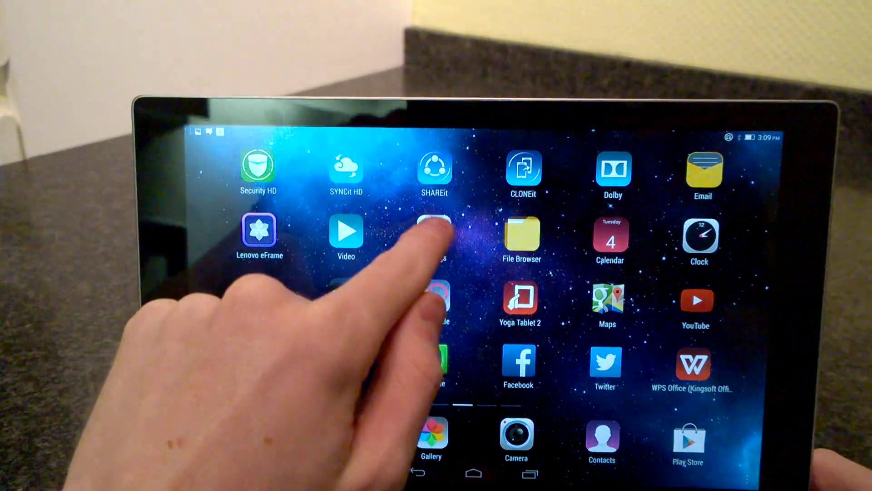
pyautogui.click(433, 231)
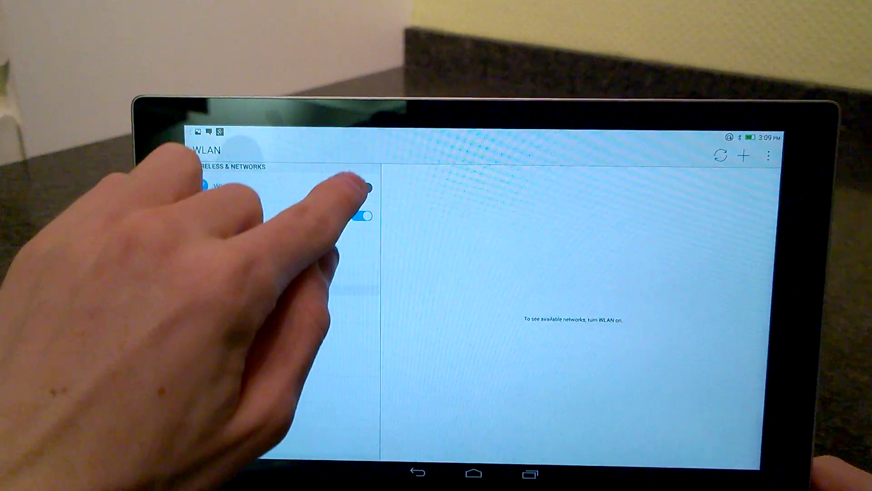
# Step: Switch WLAN on to list NETGEAR-R7000, NETGEAR-R7000-5G and sagem-722a
pyautogui.click(360, 187)
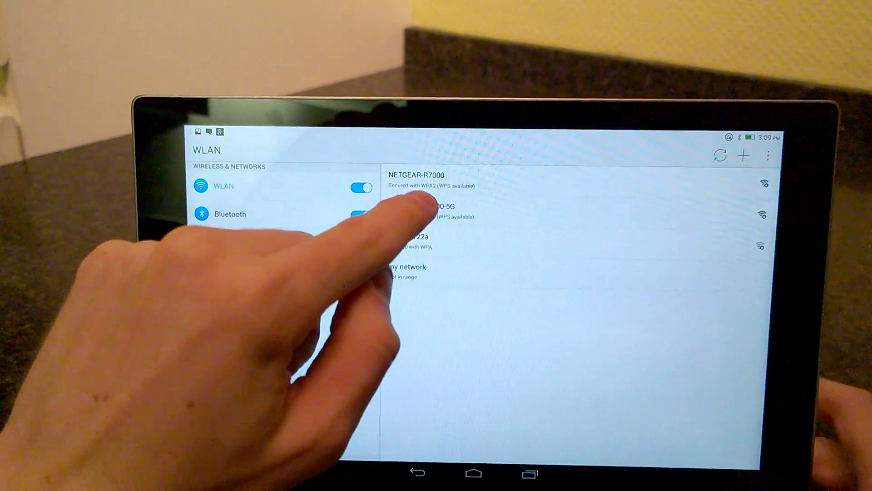
# Step: Open the NETGEAR-R7000-5G join dialog with advanced options shown and the IP settings dropdown reopened
pyautogui.click(414, 204)
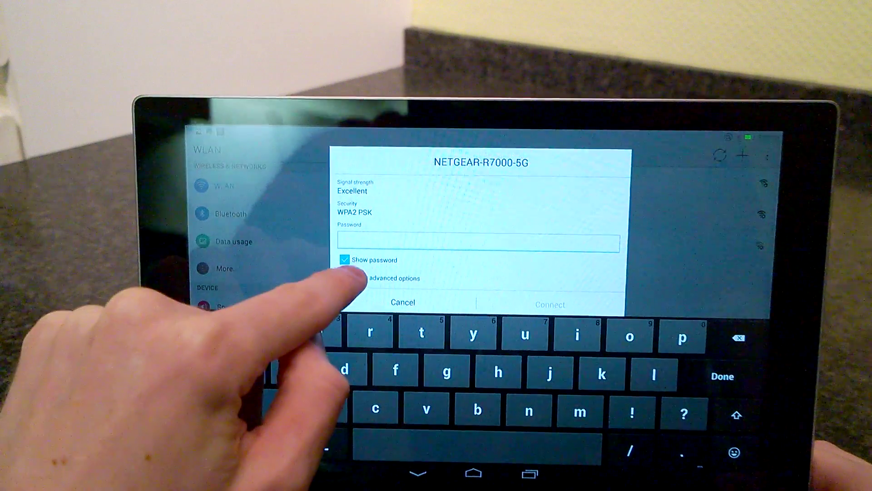
pyautogui.click(344, 278)
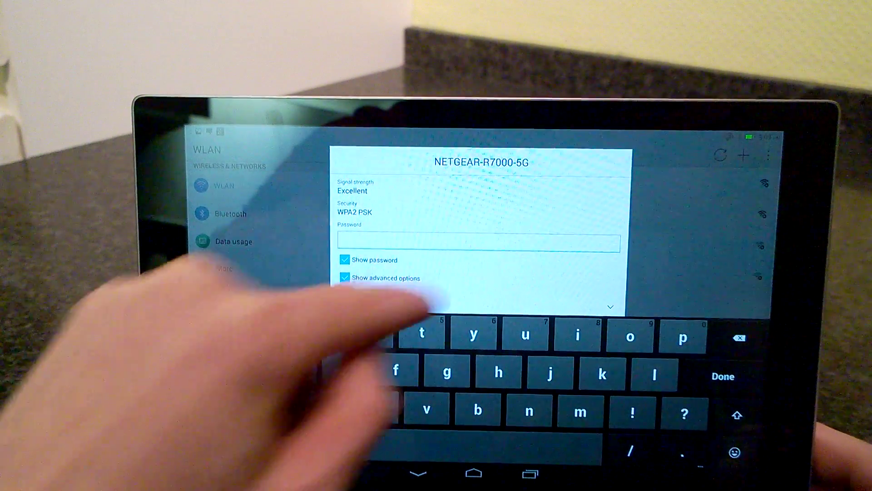
pyautogui.press('Escape')
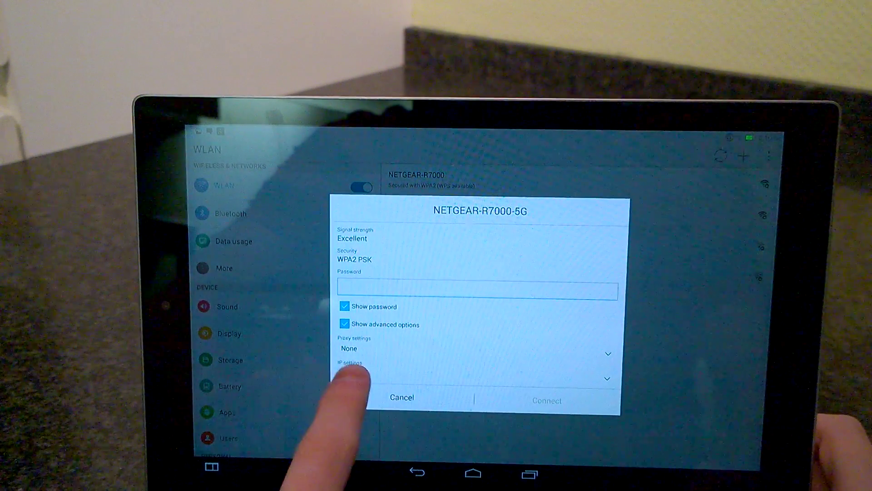
pyautogui.click(355, 406)
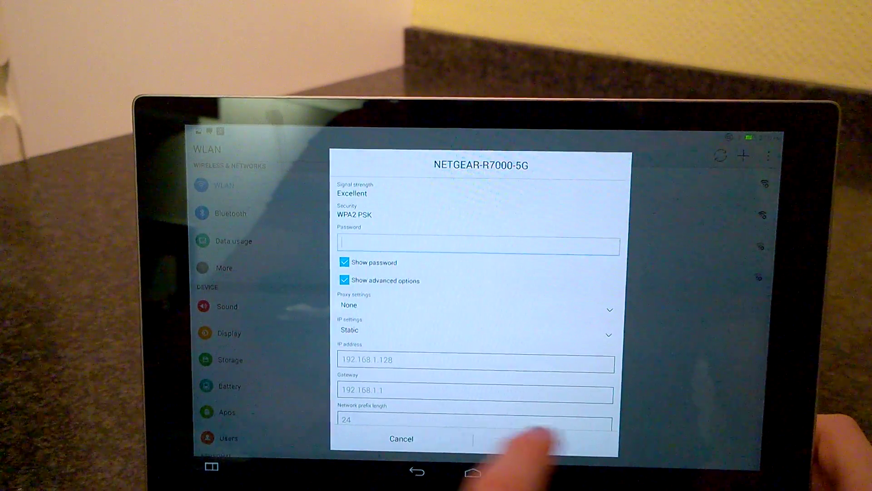
pyautogui.click(586, 332)
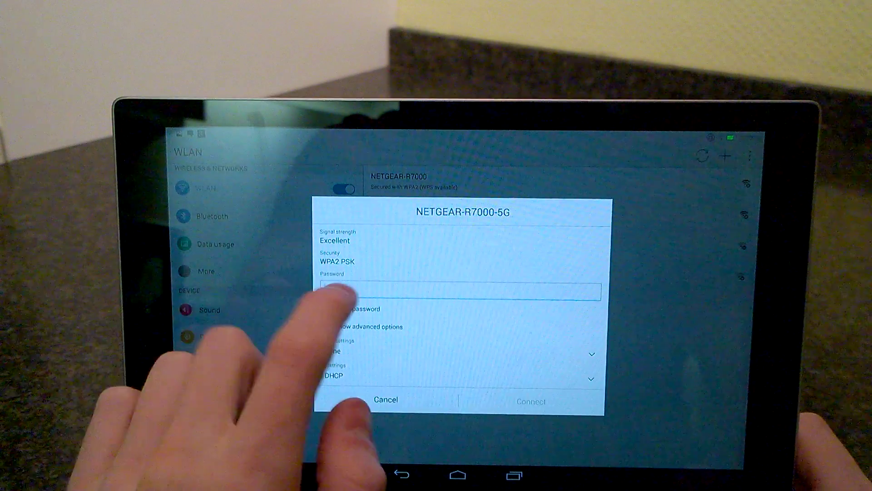
pyautogui.click(358, 247)
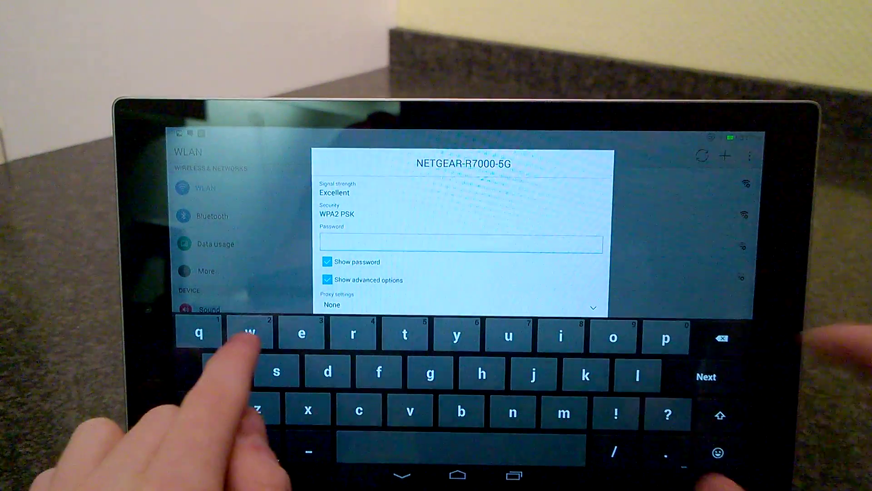
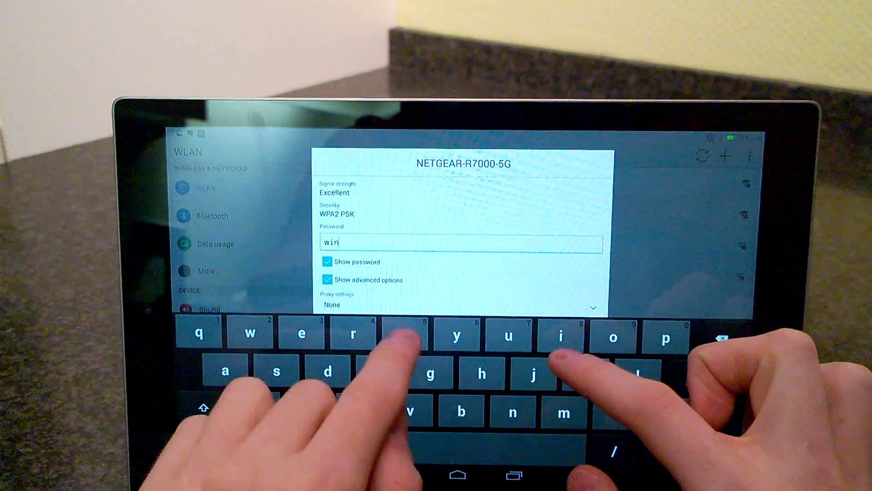
pyautogui.click(205, 442)
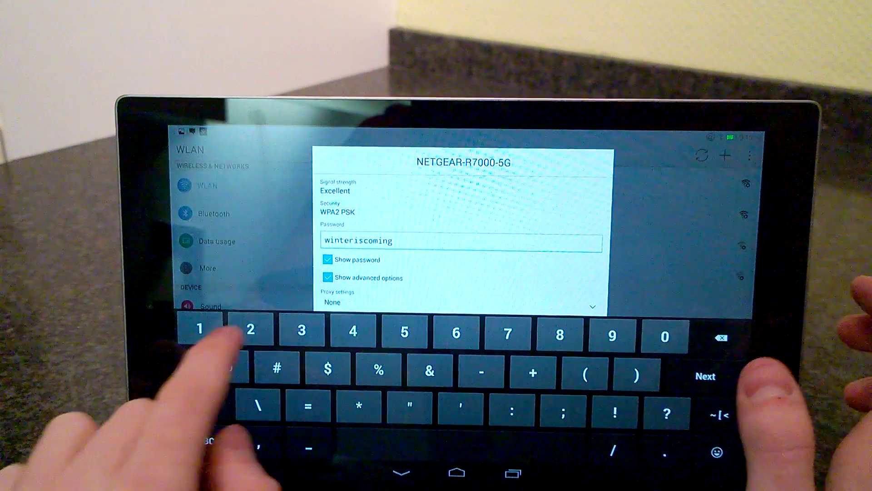
pyautogui.write('2')
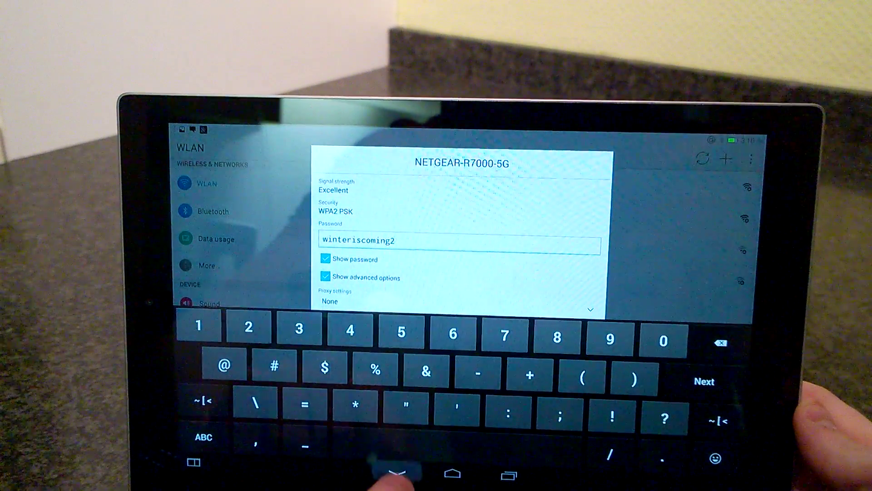
pyautogui.click(397, 473)
# Step: Confirm the join so NETGEAR-R7000-5G tops the list, obtaining an IP address
pyautogui.click(525, 399)
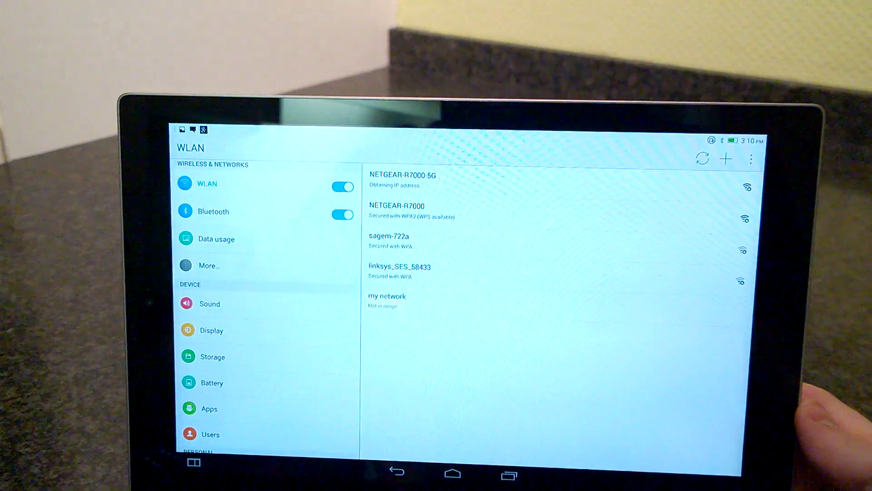